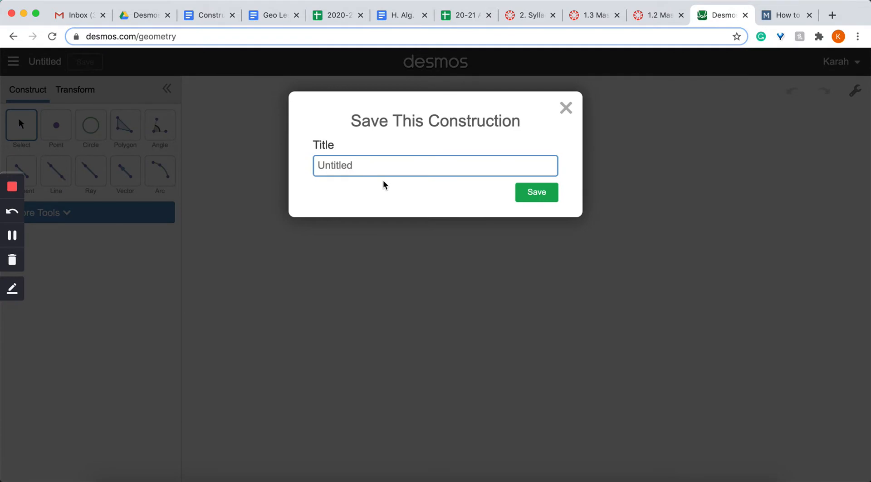
Step: Save the new construction with the title "Hexagon inscribed in Circle #1"
text(Hexagon inscribed in C)
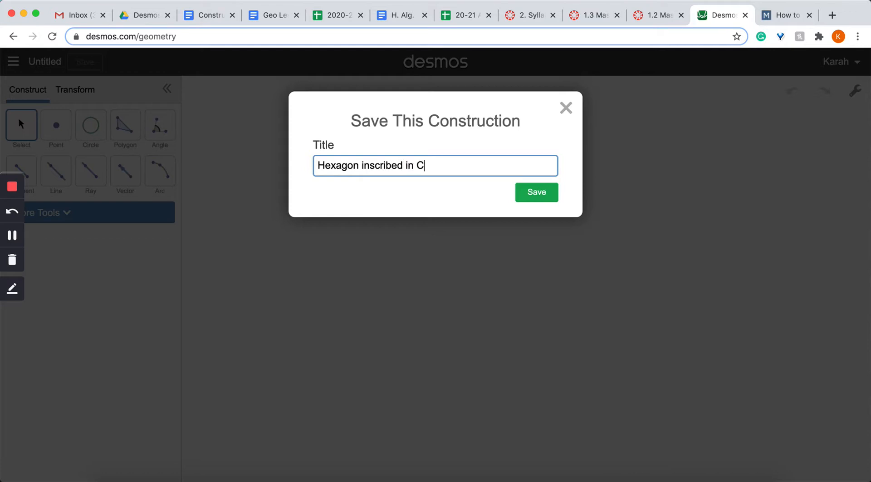
text(ircle #1)
key(Return)
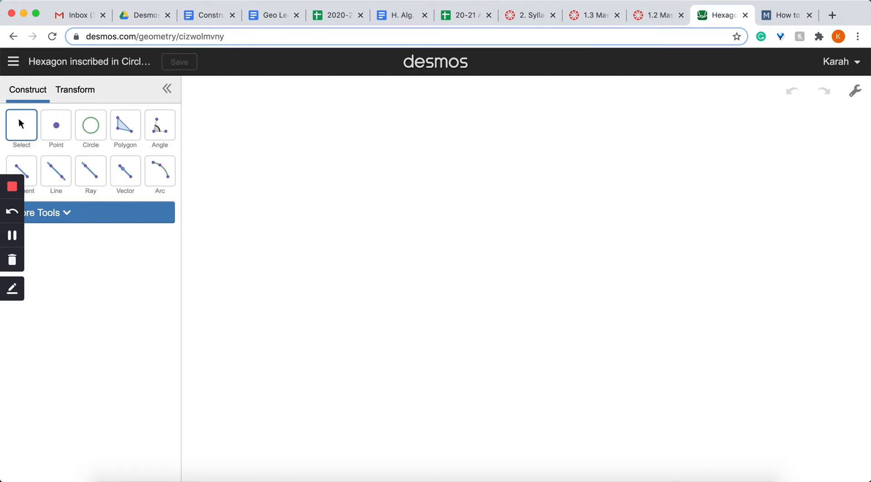
Step: Draw a circle centred near the middle of the canvas, with its radius point level with the centre on the right side
click(93, 131)
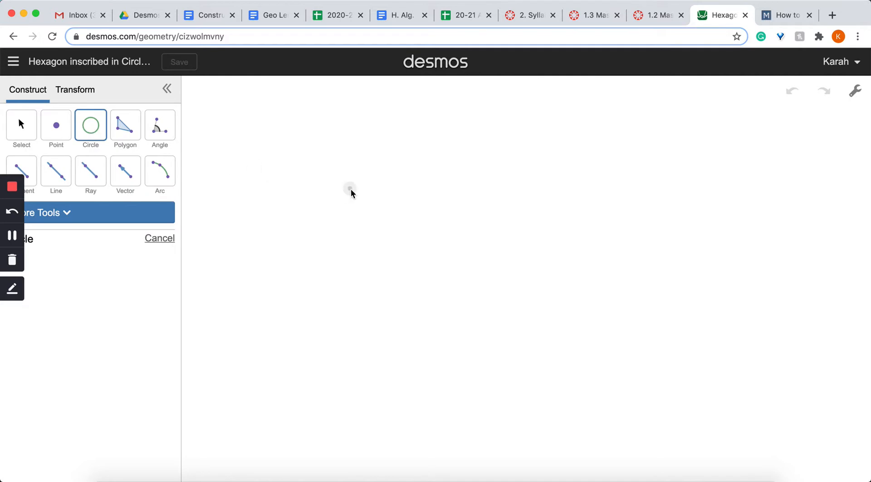
click(447, 269)
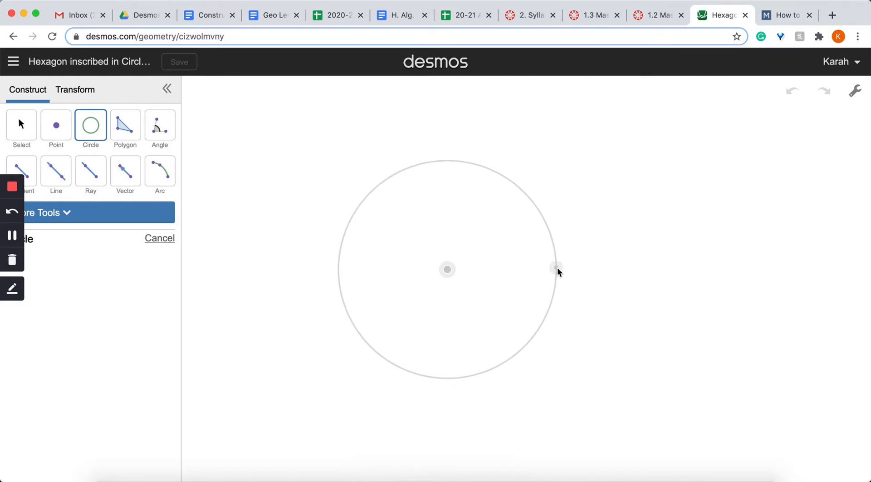
click(557, 267)
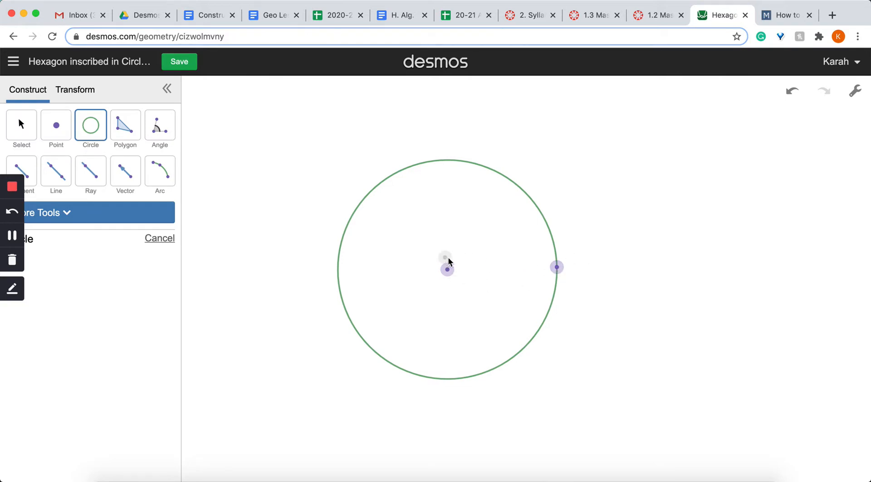
Step: Draw the circle's radius as a segment from its centre to the point on its right edge
click(22, 170)
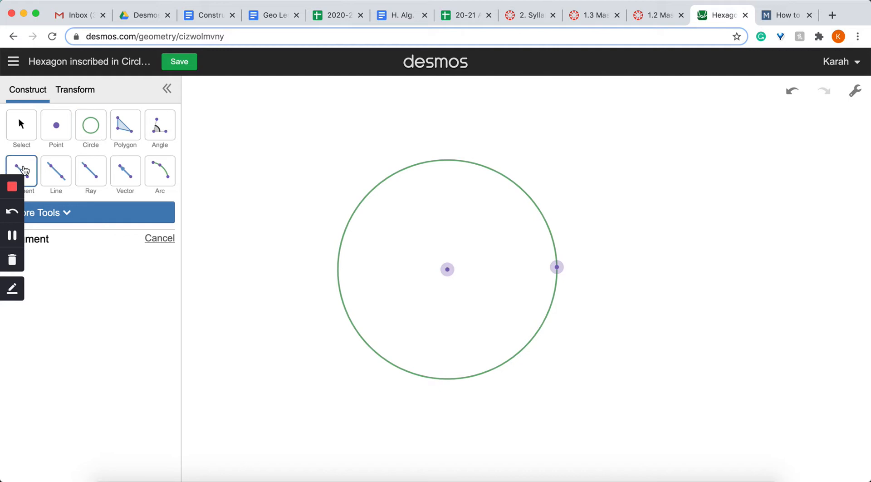
click(447, 269)
click(561, 269)
Step: Construct a Compass circle using the radius segment as its radius and the point on the original circle's right edge as its centre
click(65, 220)
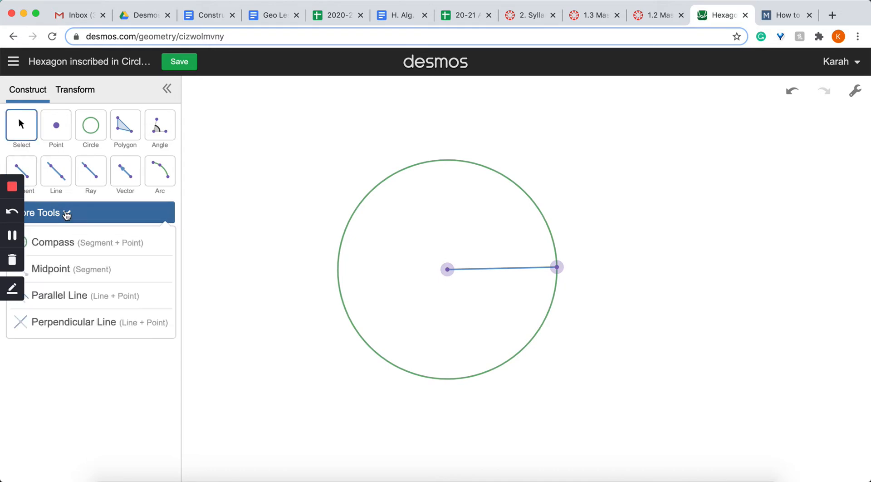
click(65, 251)
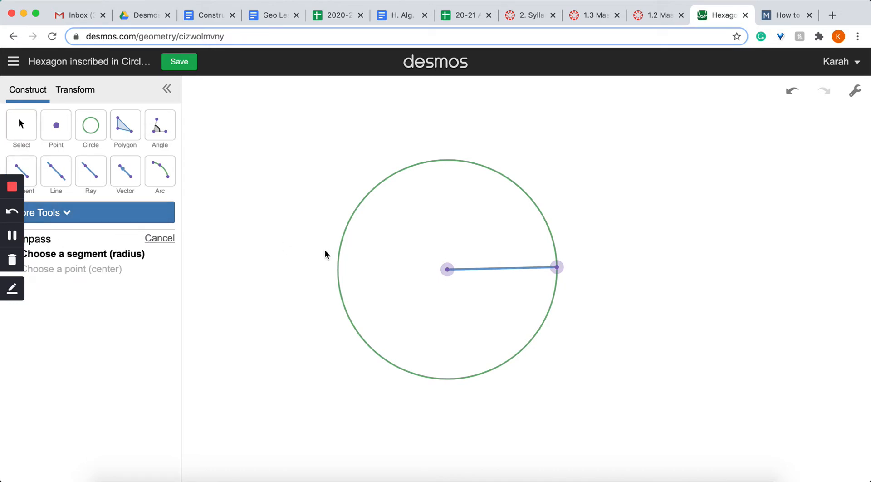
click(448, 270)
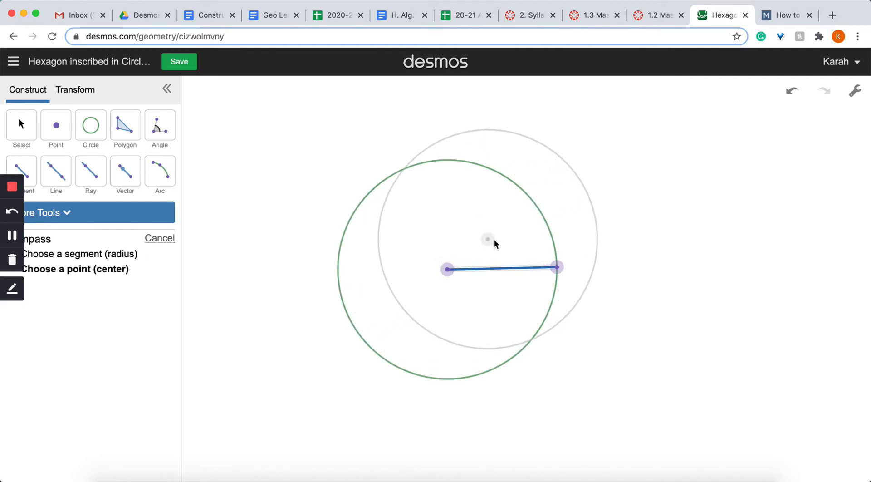
click(558, 268)
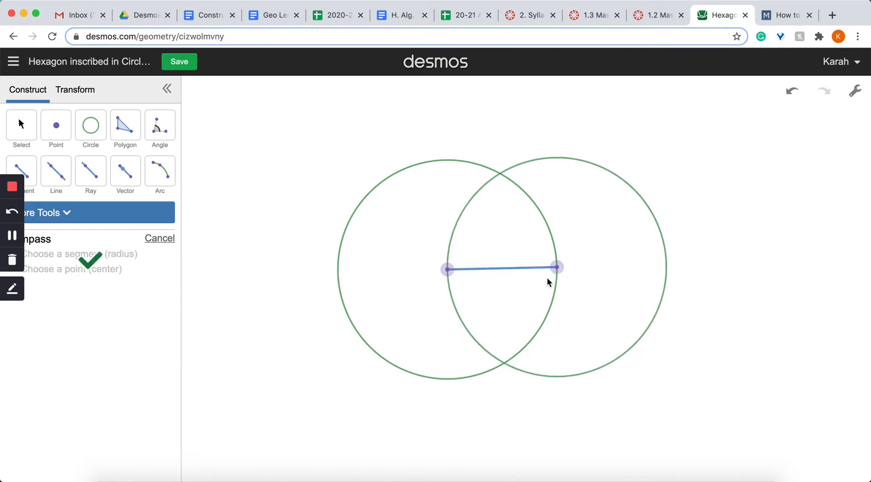
Step: Construct five more Compass circles with the same radius segment, centred clockwise on each successive intersection with the original circle, starting at the lower right
click(448, 271)
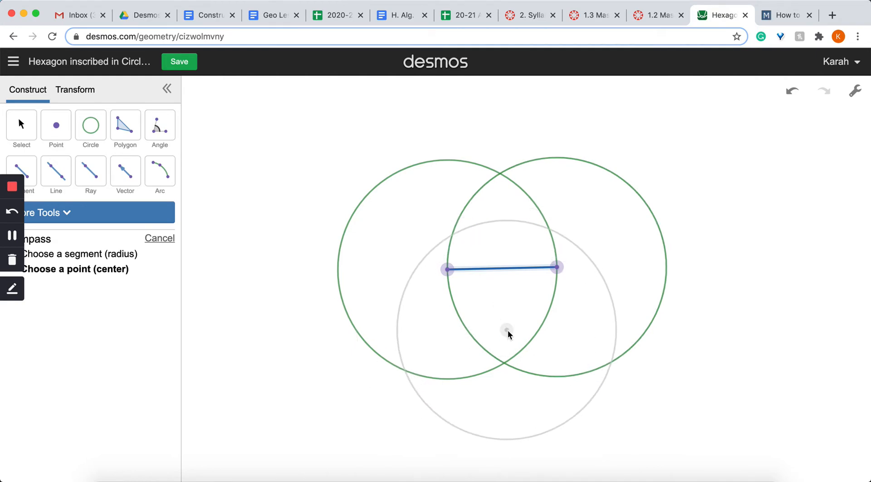
click(504, 363)
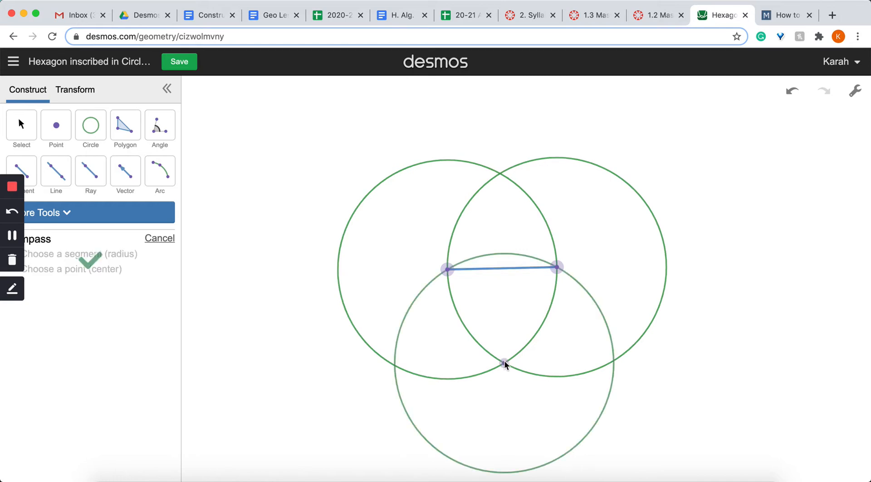
click(449, 272)
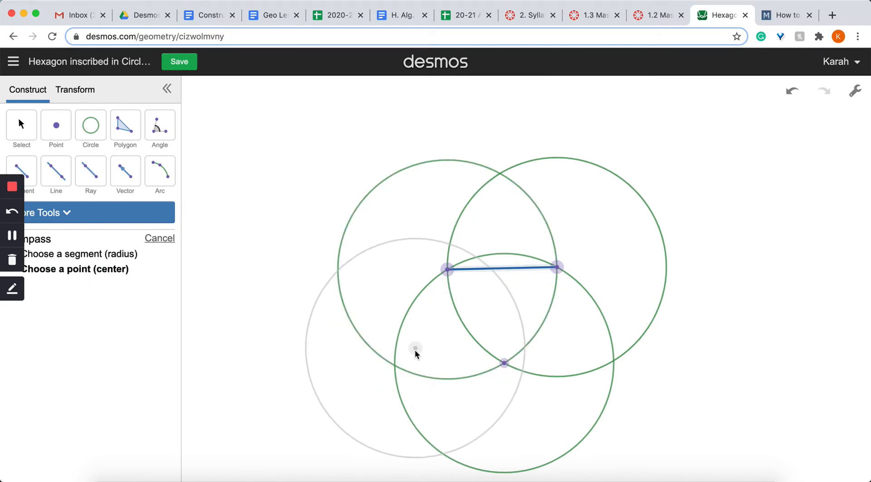
click(395, 365)
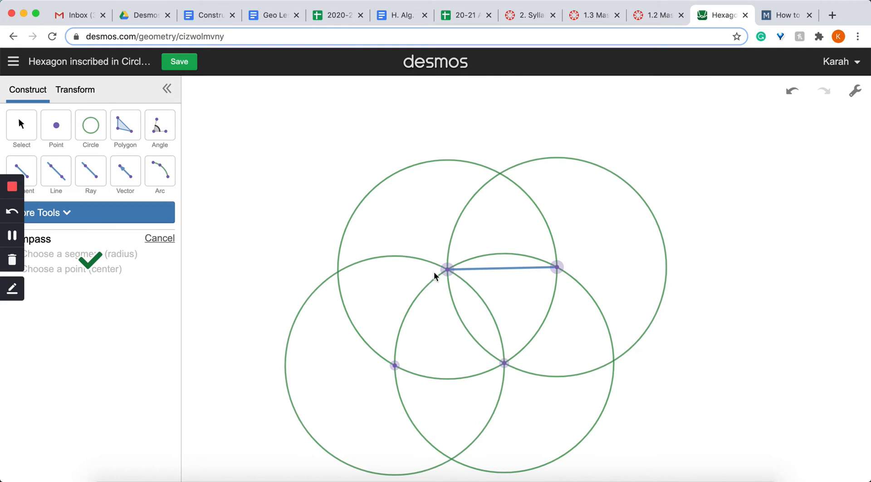
click(449, 272)
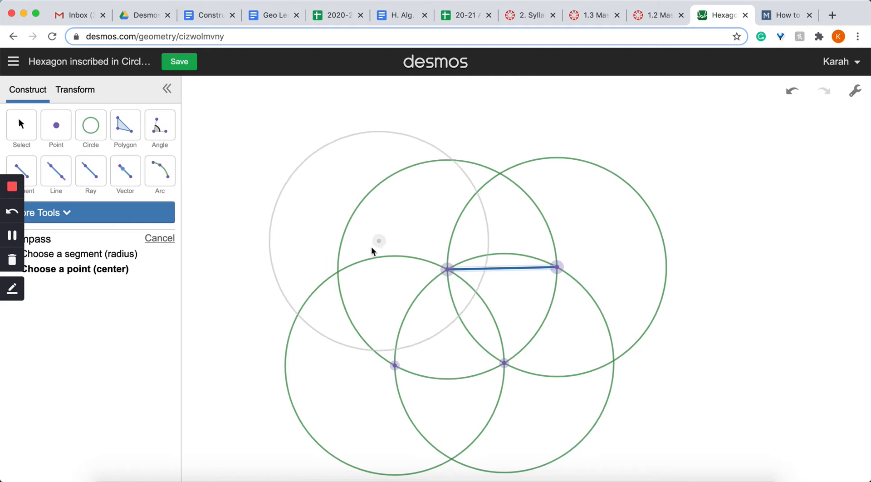
click(338, 274)
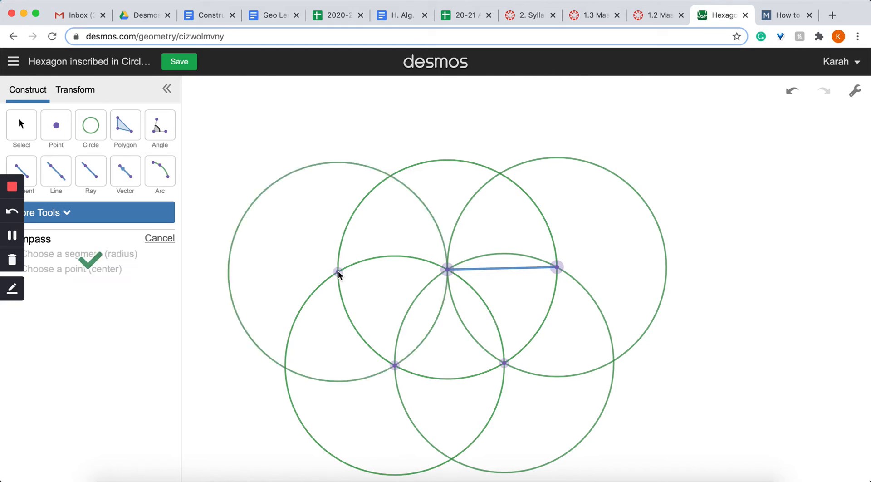
click(451, 269)
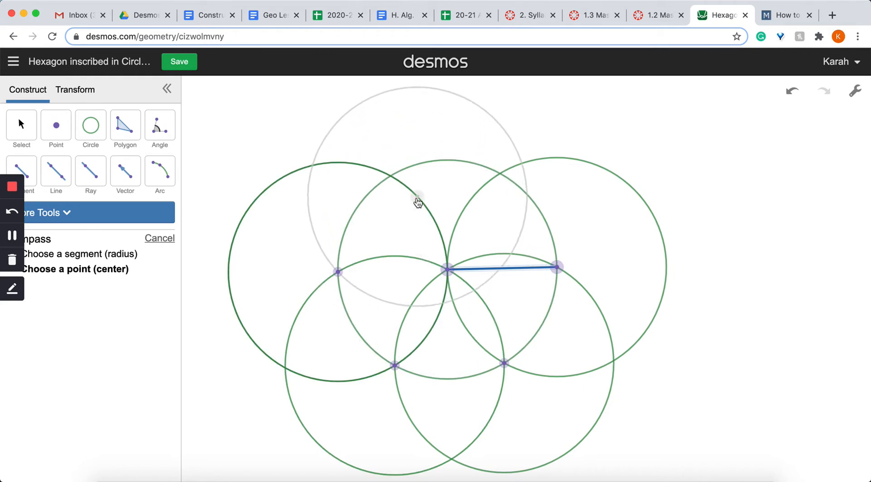
click(390, 176)
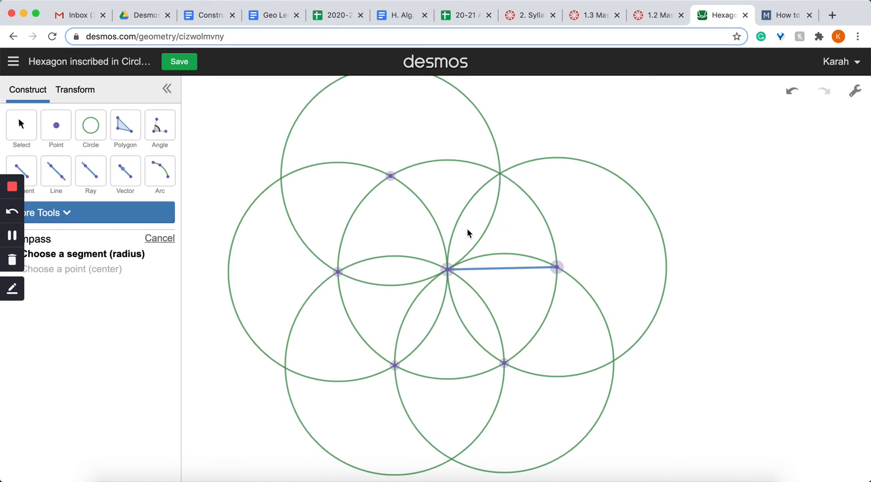
click(448, 270)
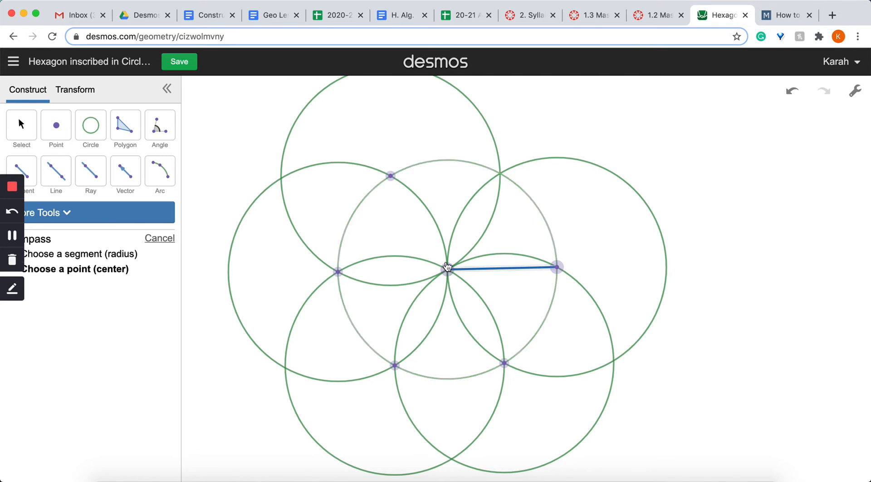
click(499, 175)
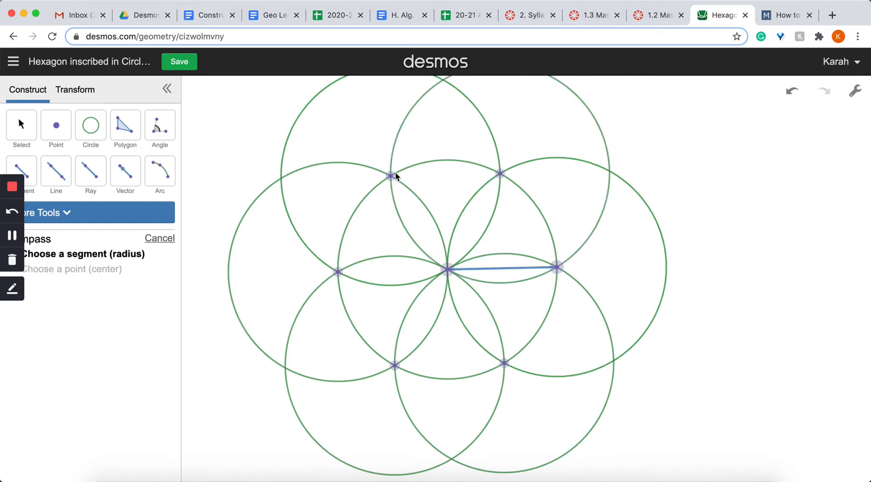
Step: Connect the six points around the original circle with segments clockwise from the right-hand point to form the inscribed hexagon, and save the construction
click(26, 166)
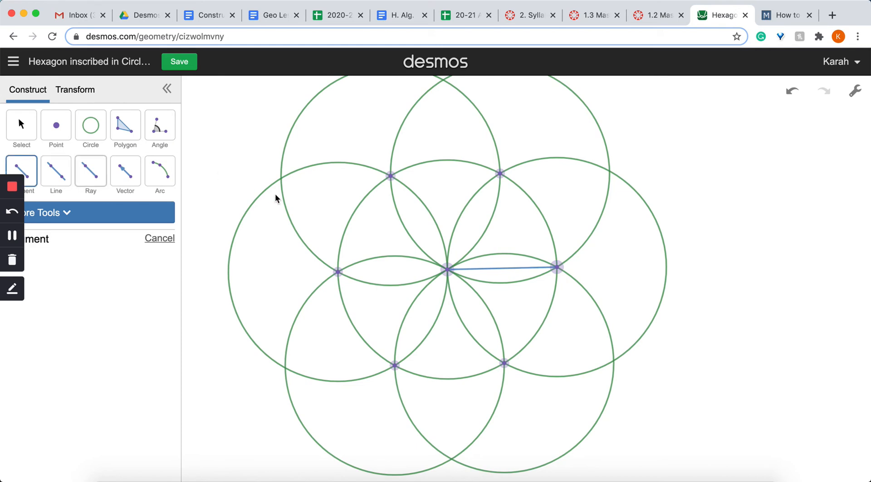
click(557, 267)
click(557, 268)
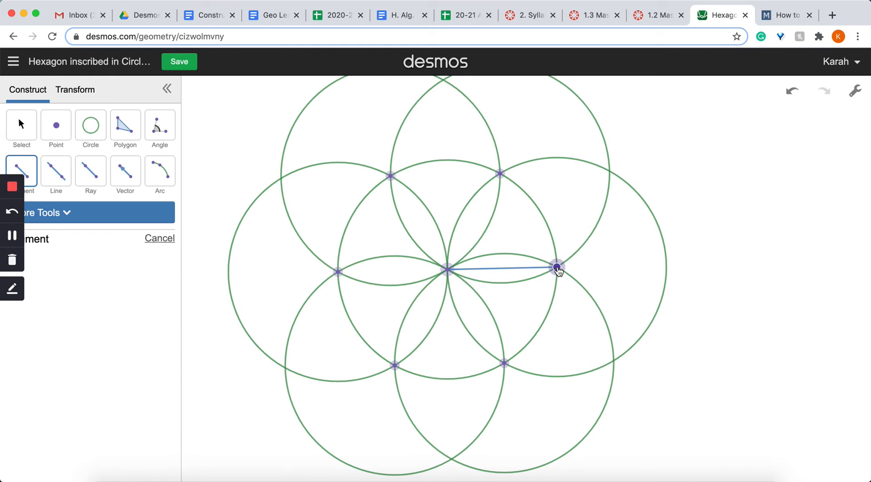
click(504, 363)
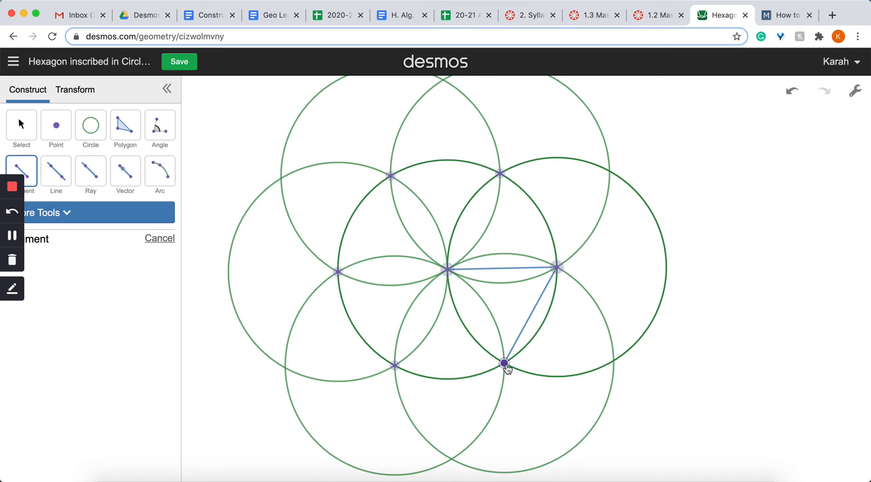
click(395, 365)
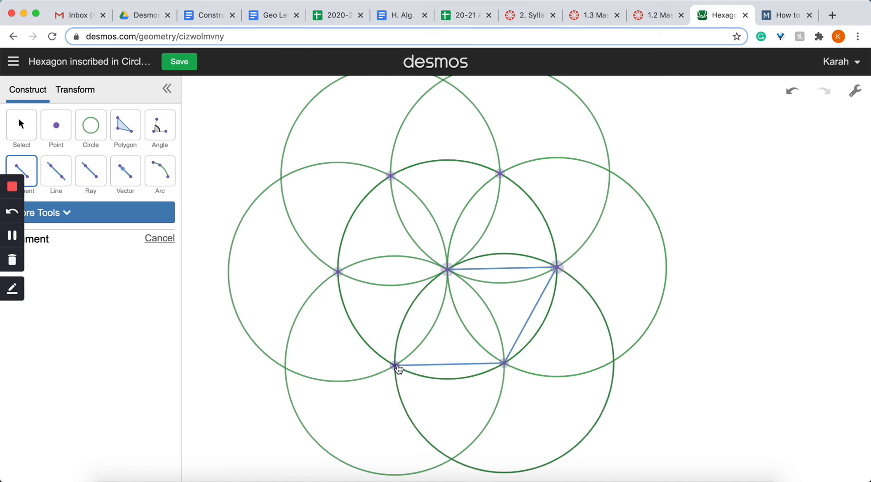
click(395, 365)
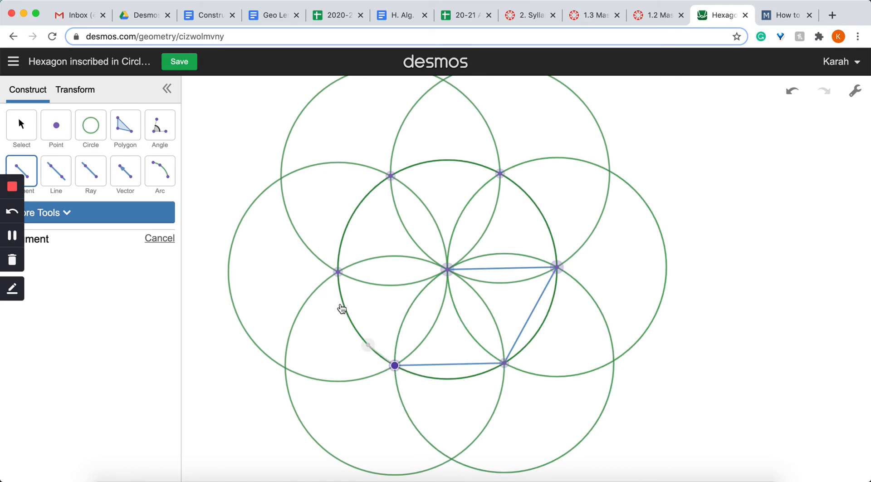
click(338, 273)
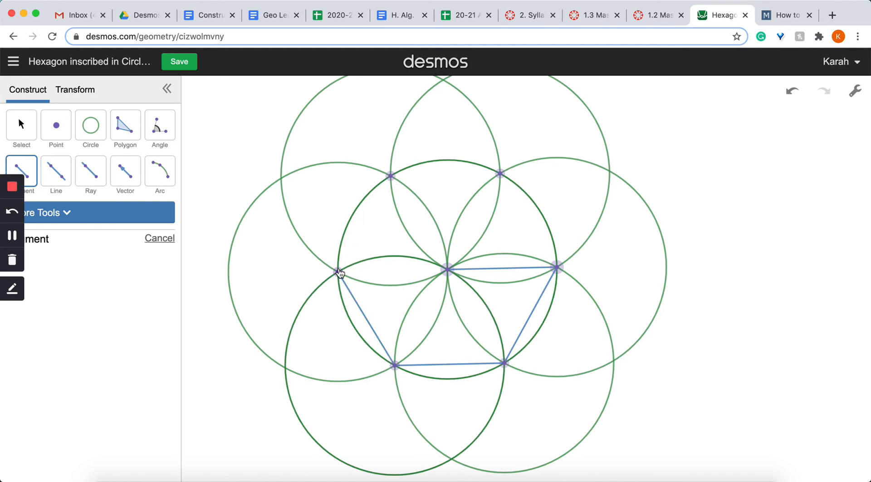
click(339, 272)
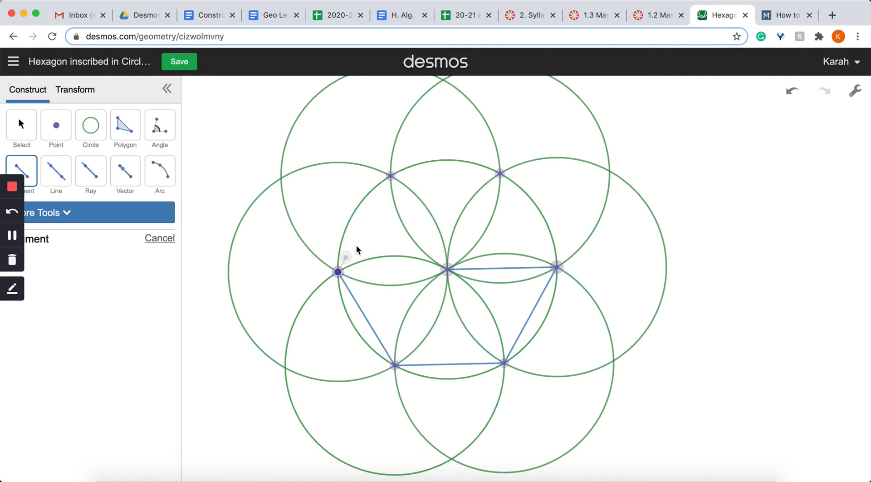
click(391, 177)
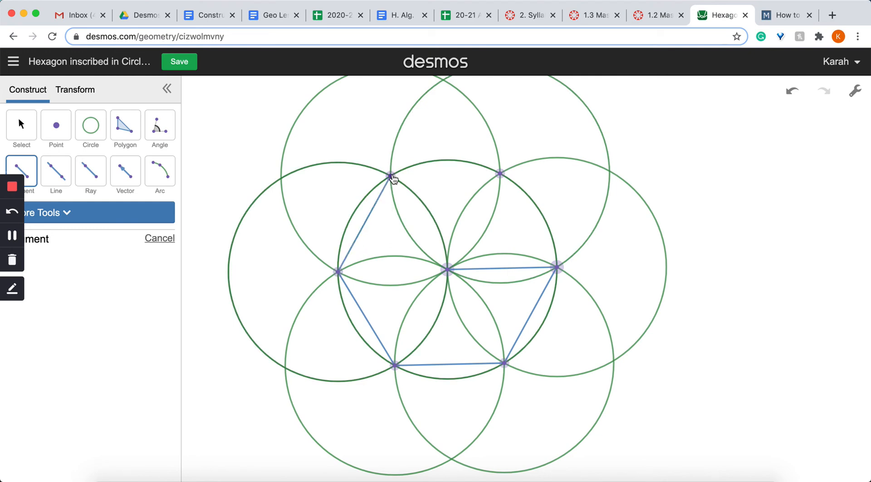
click(391, 177)
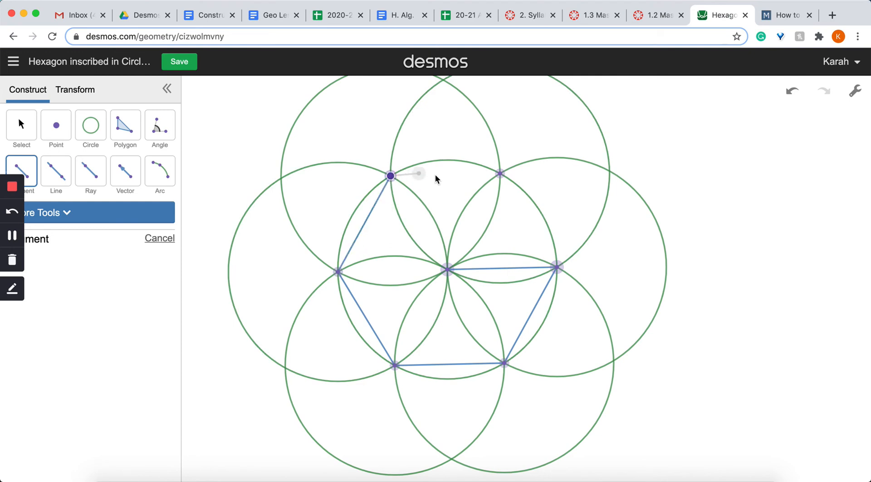
click(500, 174)
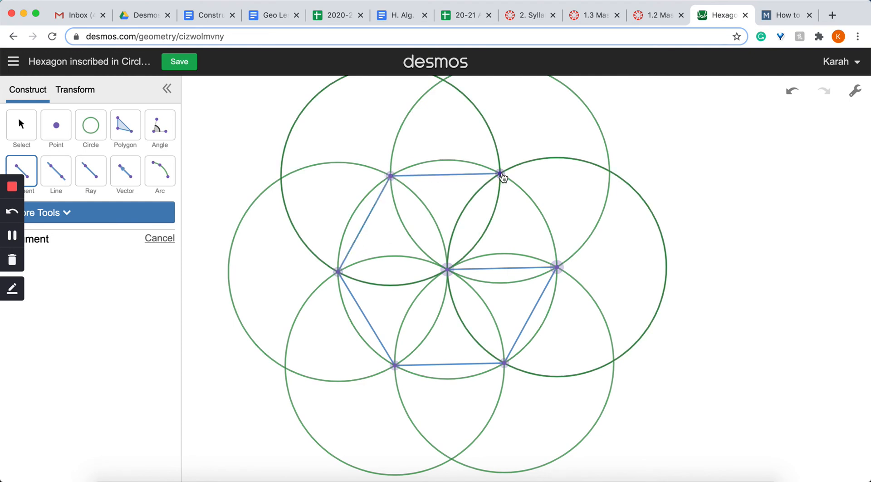
click(556, 267)
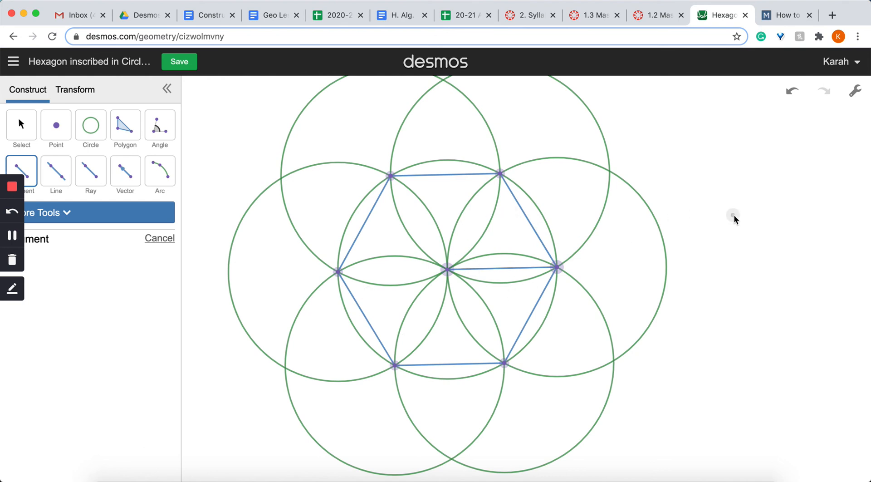
click(180, 64)
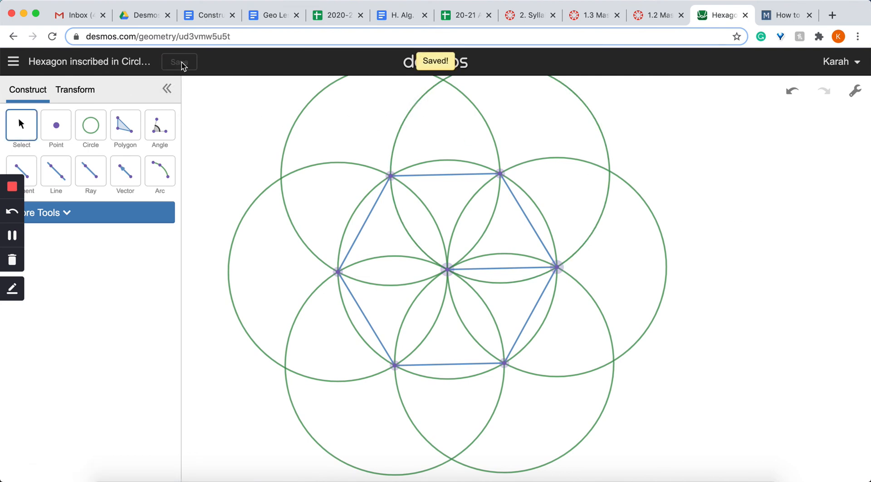